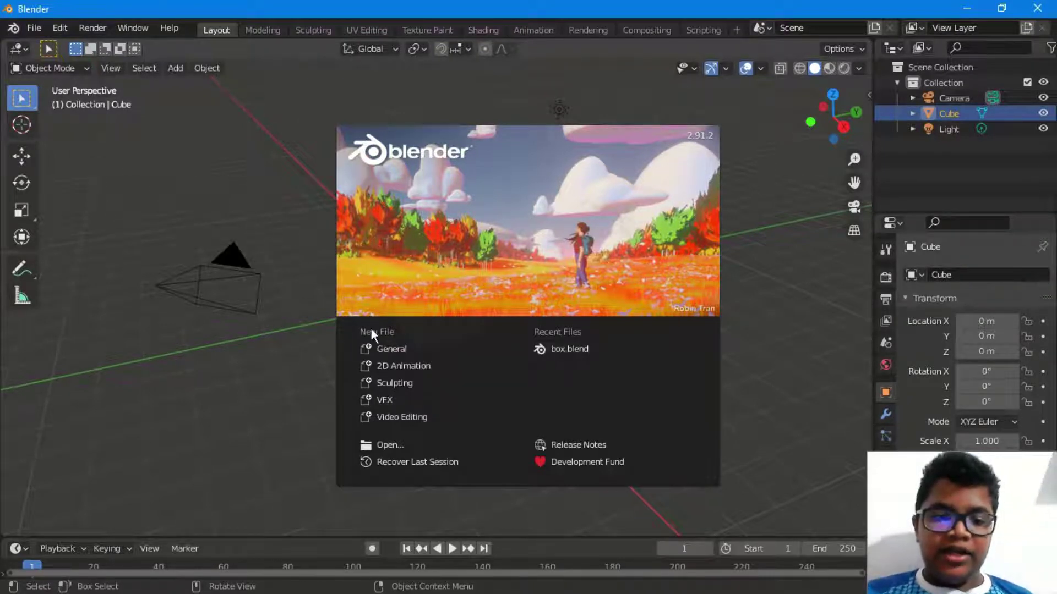
- Start a new General file, then deselect and reselect the default cube
{"action": "left_click", "coordinate": [393, 349]}
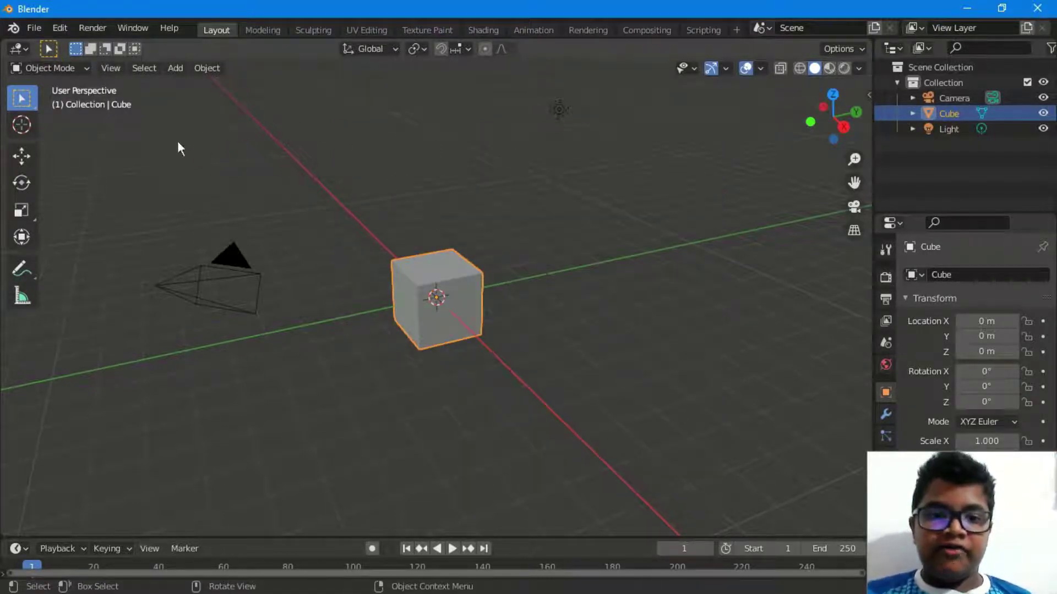
{"action": "left_click", "coordinate": [513, 253]}
{"action": "left_click", "coordinate": [427, 275]}
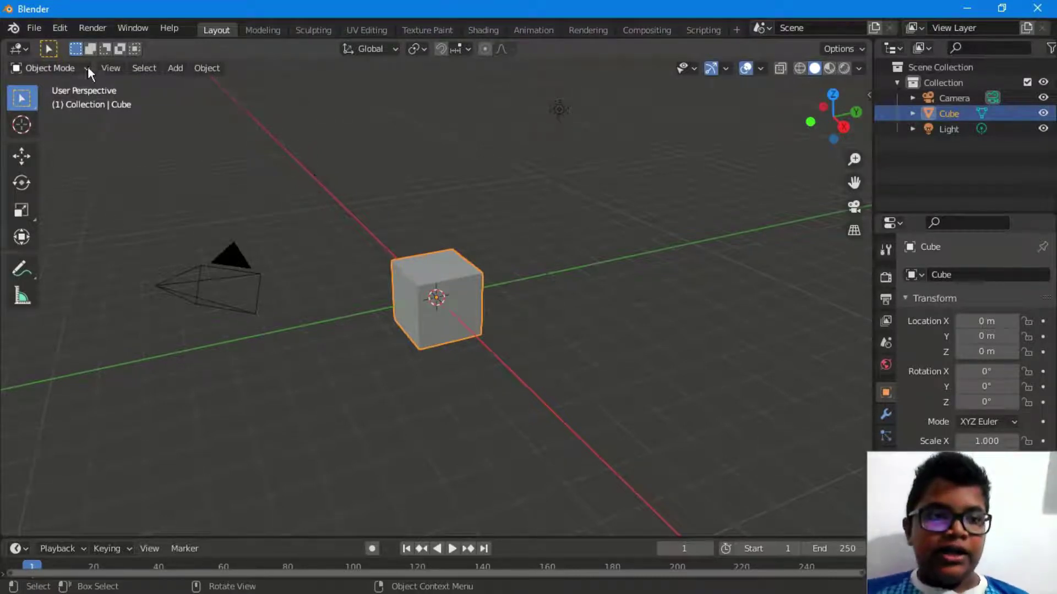
- Switch the cube from Object Mode to Edit Mode
{"action": "left_click", "coordinate": [68, 66]}
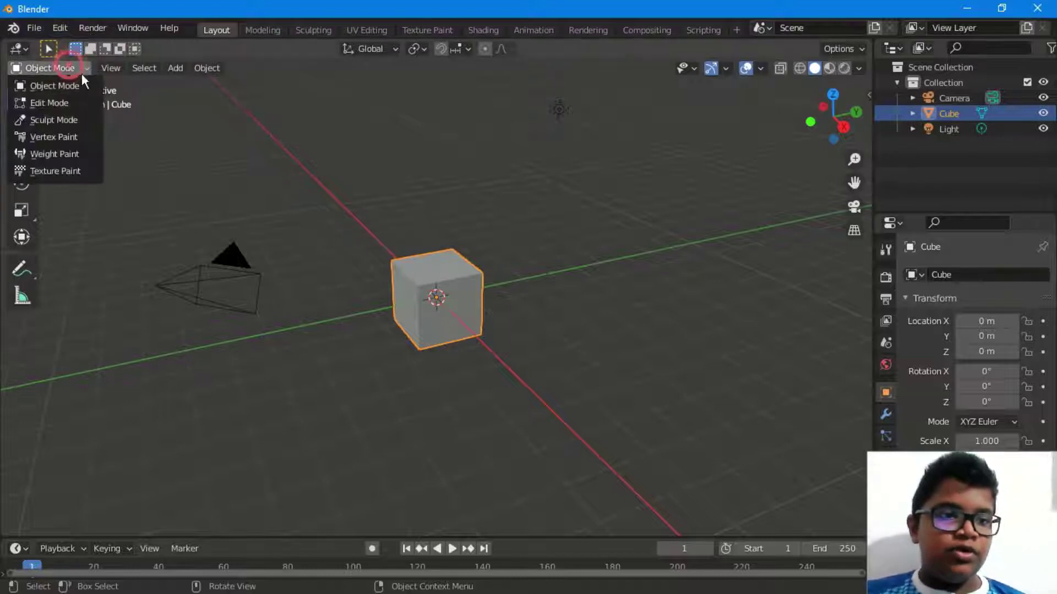
{"action": "left_click", "coordinate": [78, 99]}
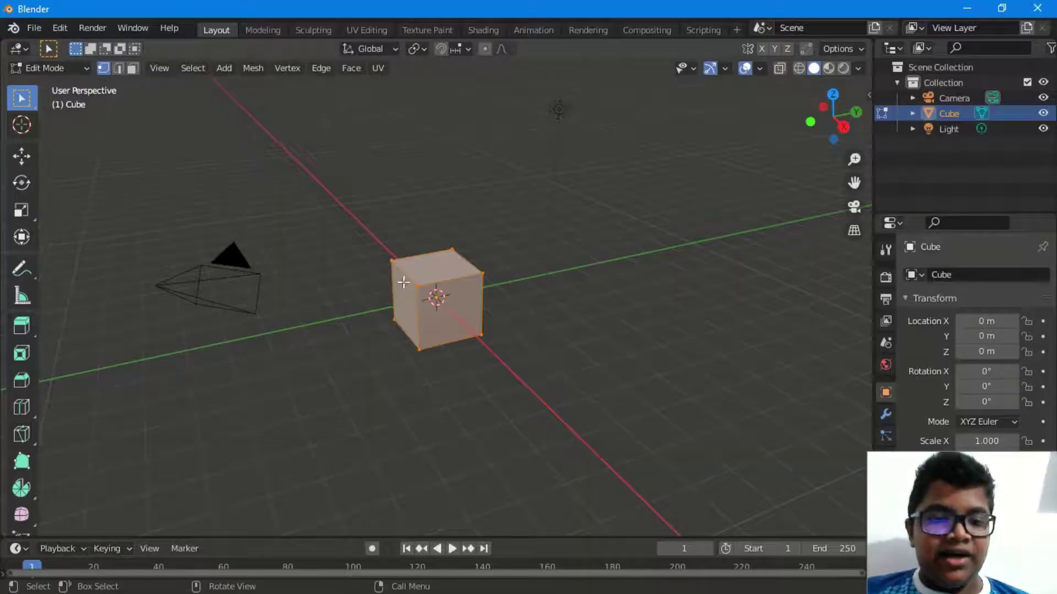
- In Face select mode, select only the cube's top face and delete it as Faces
{"action": "left_click", "coordinate": [132, 68]}
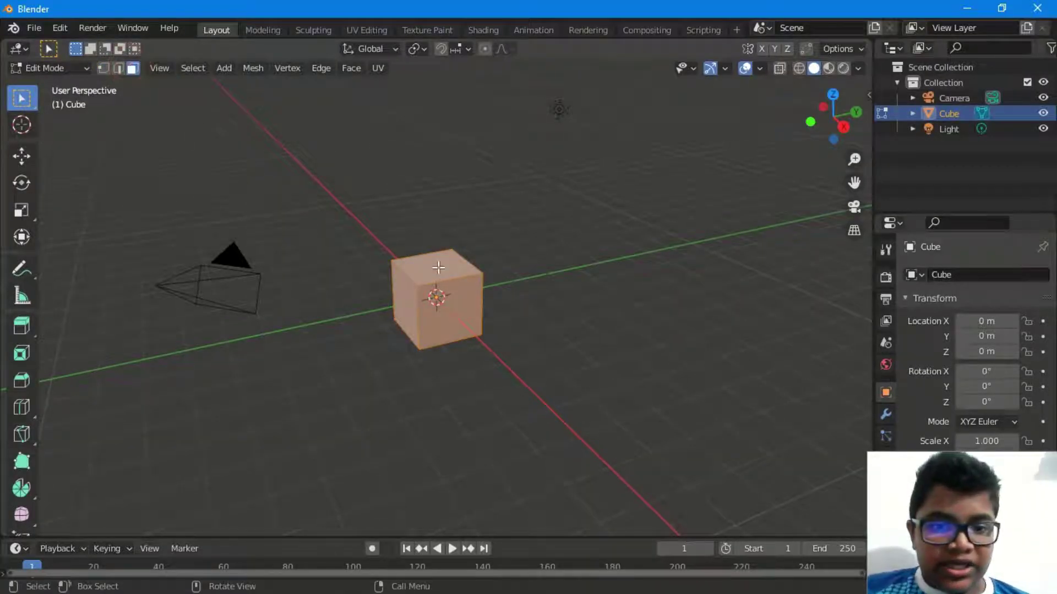
{"action": "left_click", "coordinate": [419, 302]}
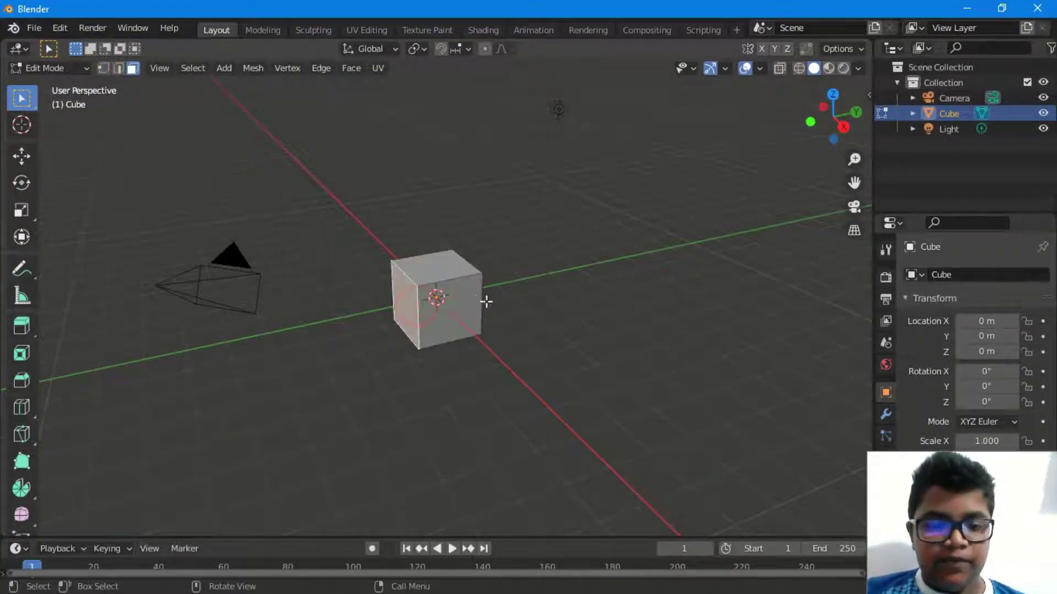
{"action": "left_click", "coordinate": [436, 265]}
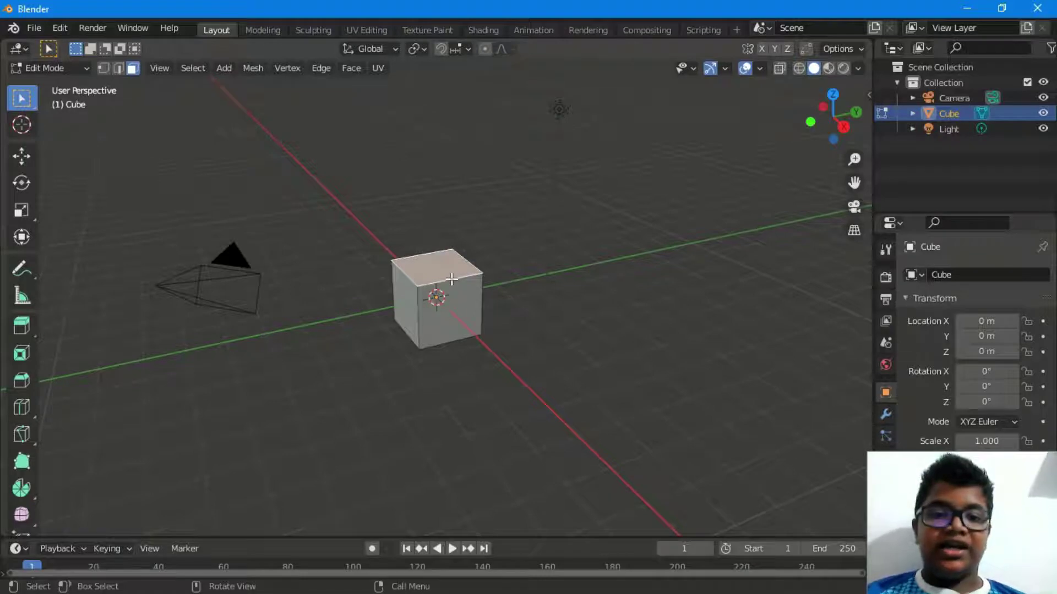
{"action": "key", "text": "x"}
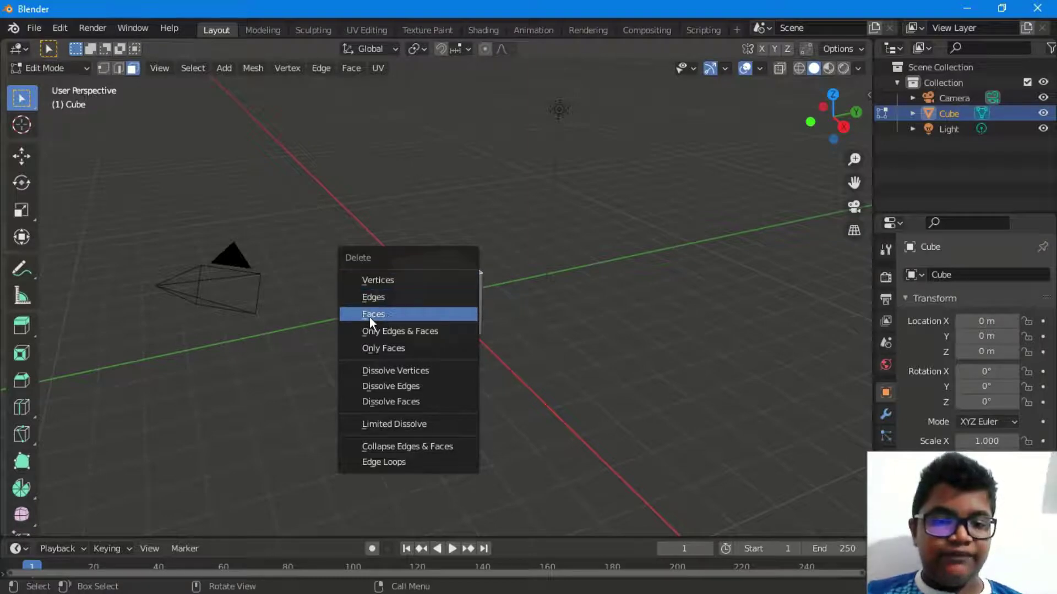
{"action": "left_click", "coordinate": [391, 313]}
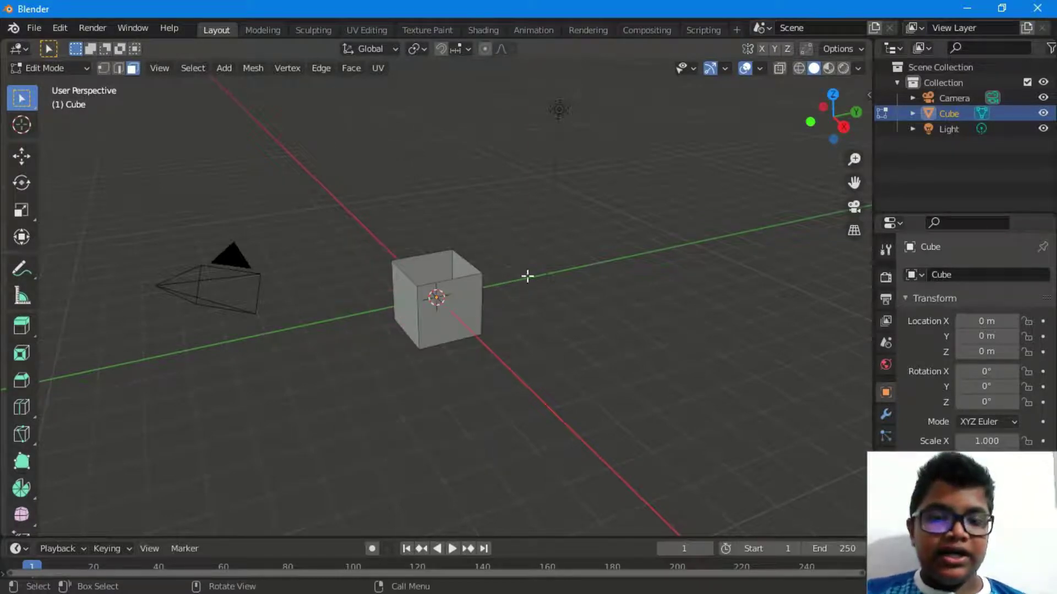
- Orbit and zoom to look inside the open cube, selecting its inner back face
{"action": "left_click_drag", "start_coordinate": [836, 92], "coordinate": [813, 130]}
{"action": "scroll", "coordinate": [517, 310], "scroll_direction": "up", "scroll_amount": 4}
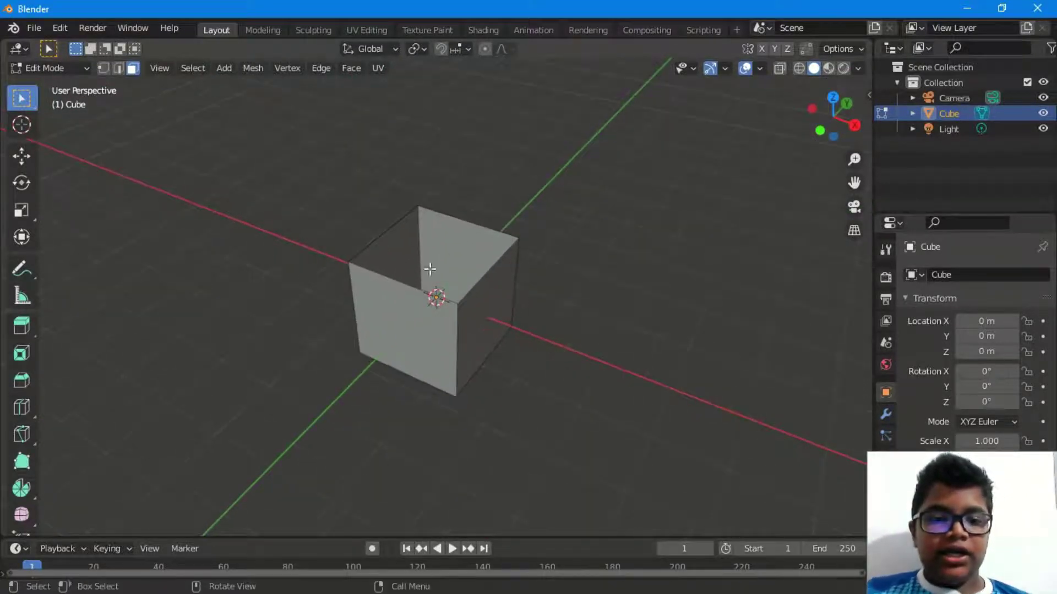
{"action": "left_click", "coordinate": [392, 243]}
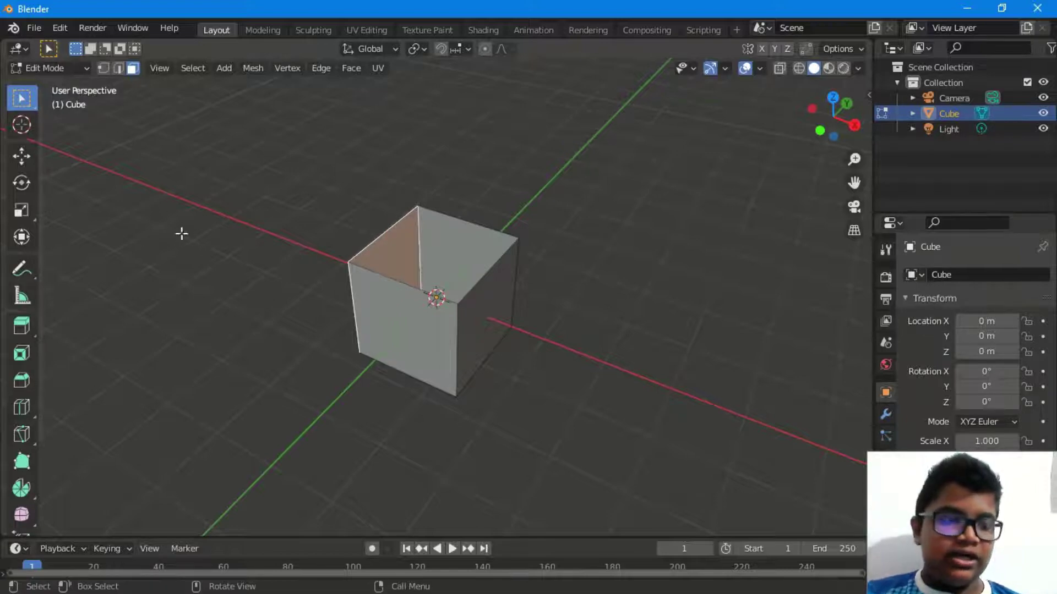
{"action": "key", "text": "z"}
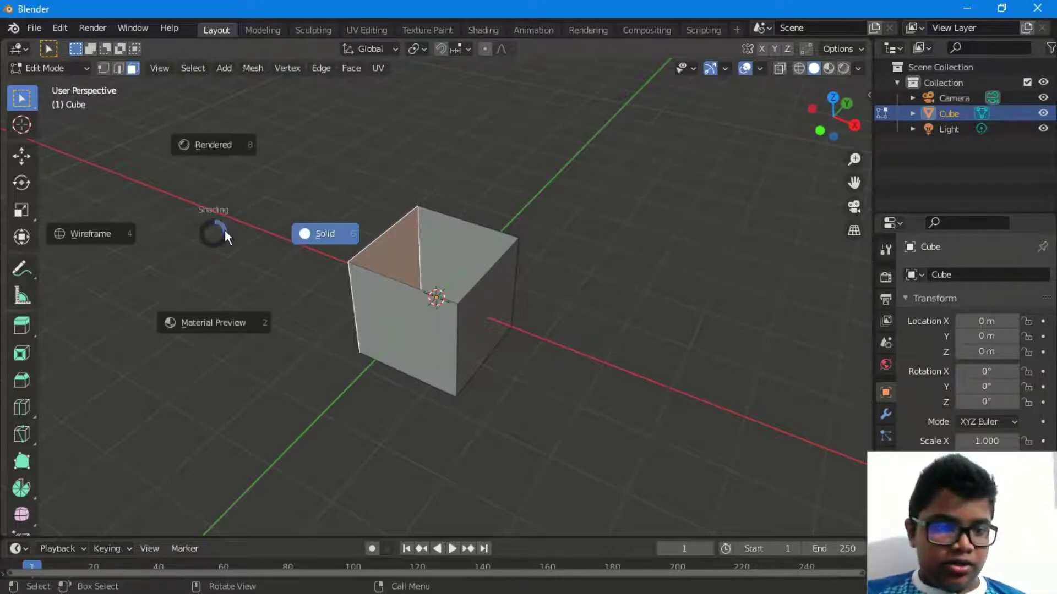
{"action": "left_click", "coordinate": [223, 229]}
- Select all faces and return the cube to Object Mode
{"action": "key", "text": "a"}
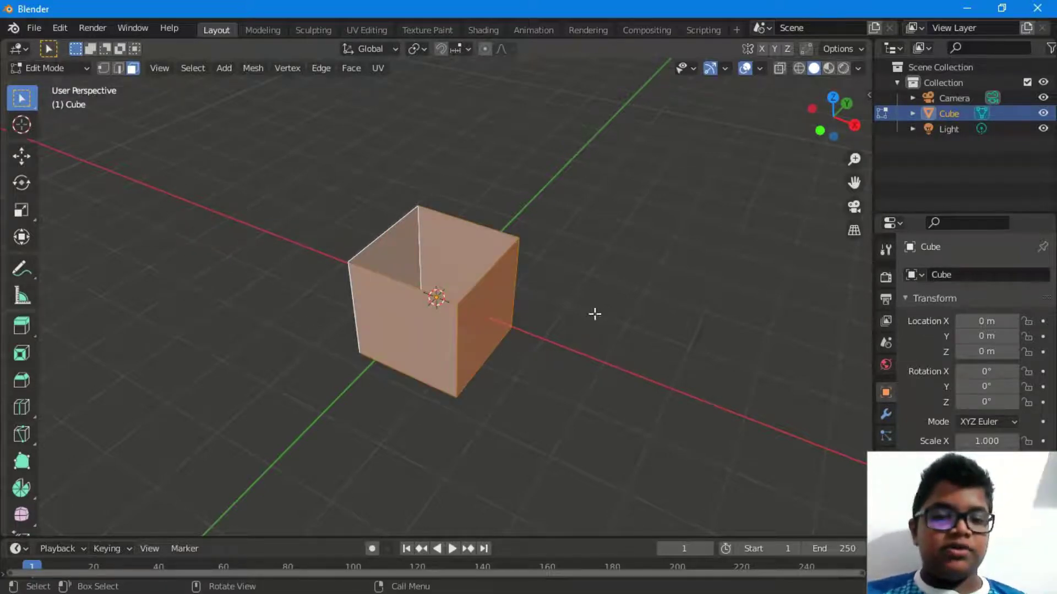
{"action": "left_click", "coordinate": [71, 69]}
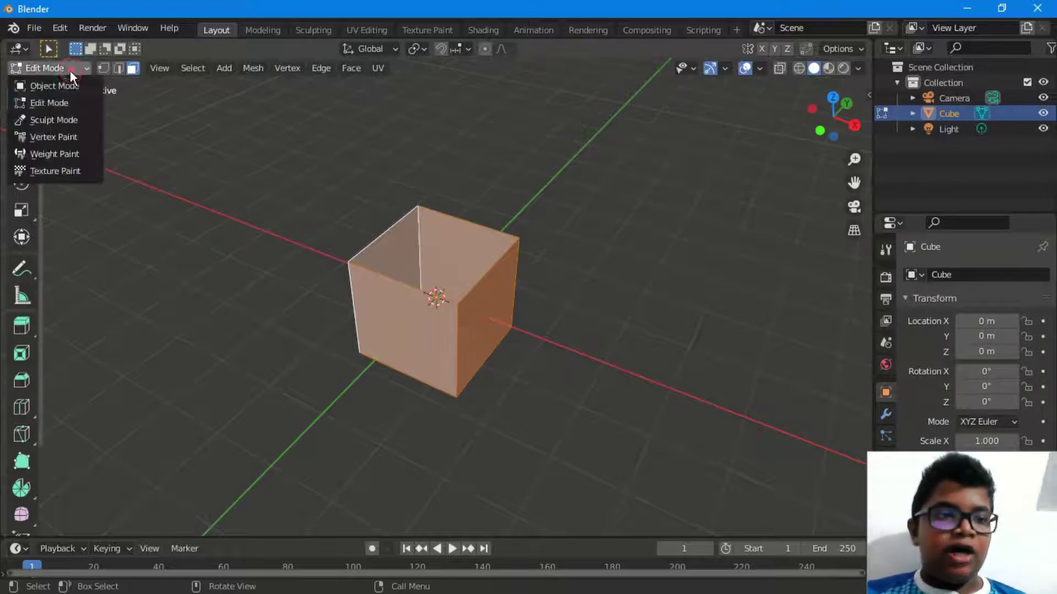
{"action": "left_click", "coordinate": [64, 87]}
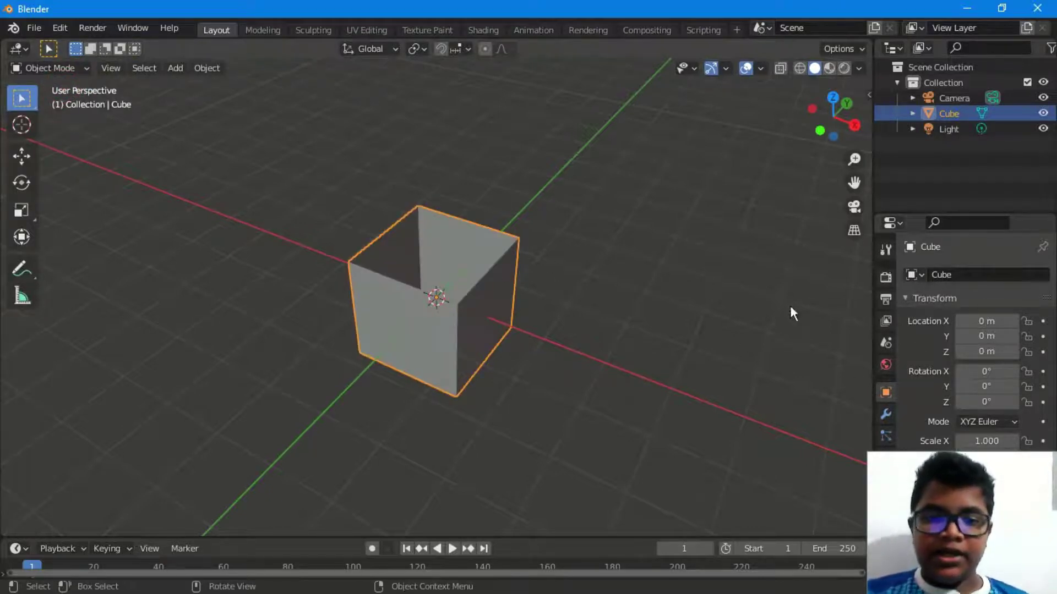
- Add a Solidify modifier to the cube in the Modifier properties
{"action": "left_click", "coordinate": [885, 414]}
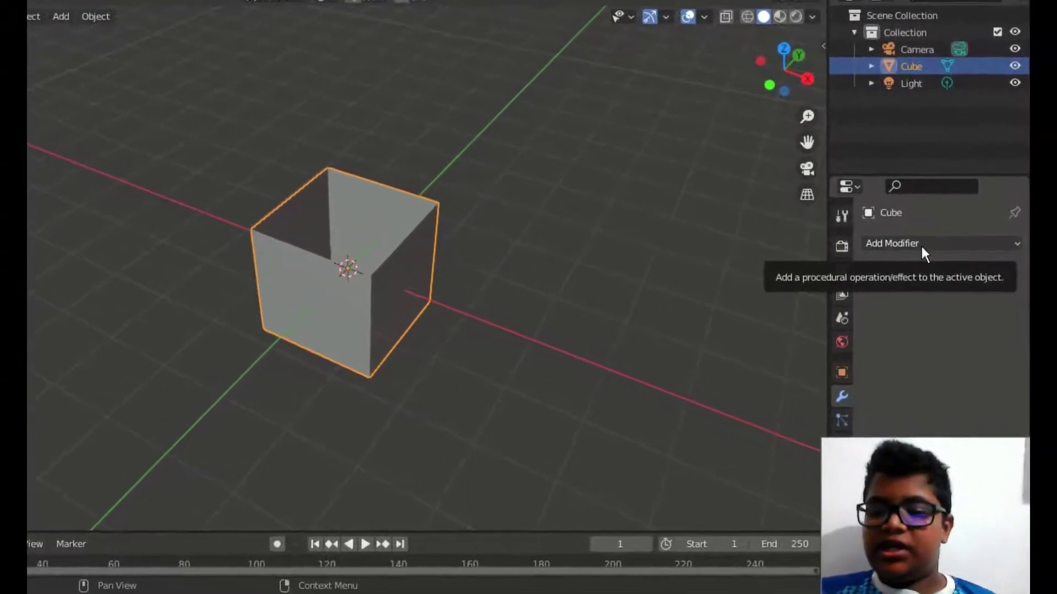
{"action": "left_click", "coordinate": [927, 251]}
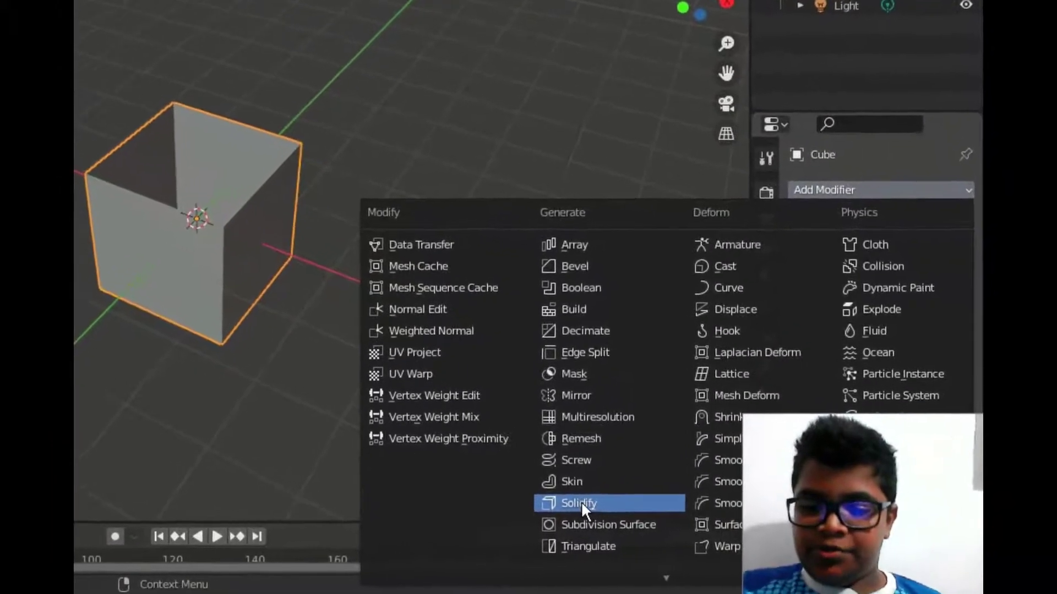
{"action": "left_click", "coordinate": [583, 504]}
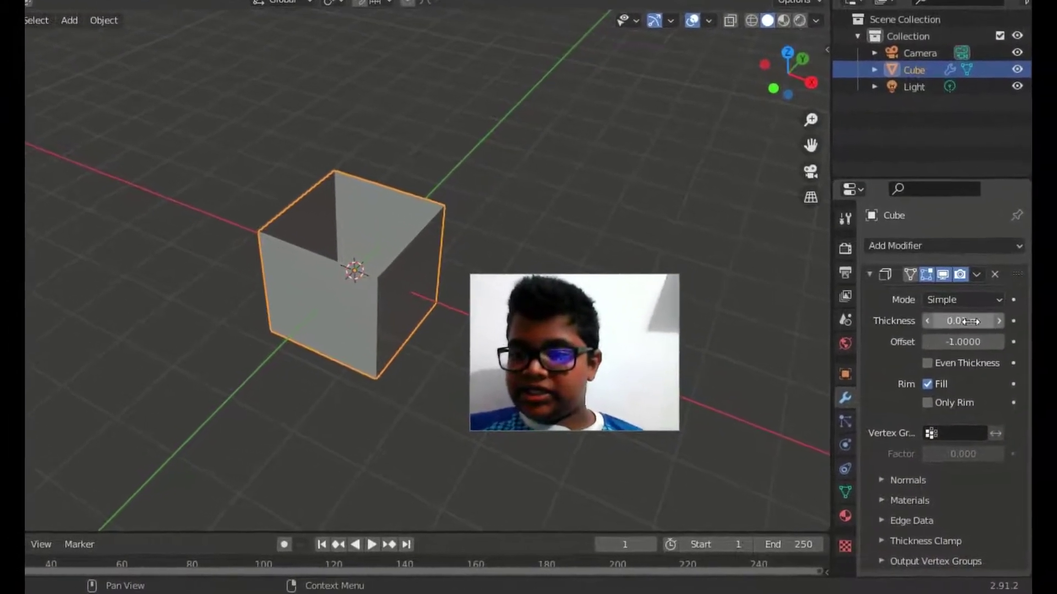
- Set the Solidify thickness to 0.16 m and apply the modifier to the mesh
{"action": "left_click", "coordinate": [956, 325]}
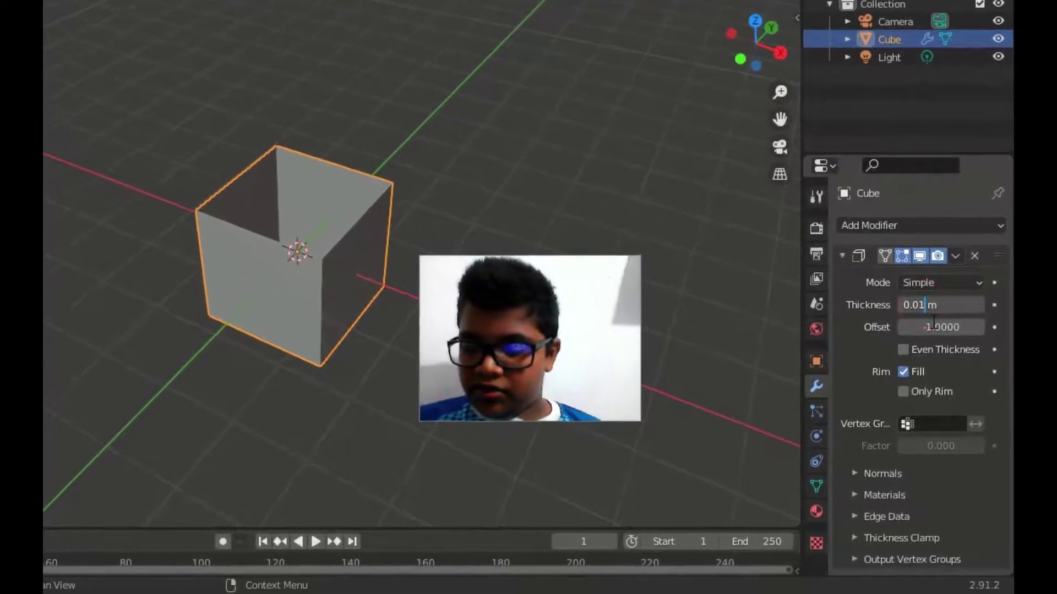
{"action": "key", "text": "BackSpace"}
{"action": "key", "text": "BackSpace"}
{"action": "type", "text": "16"}
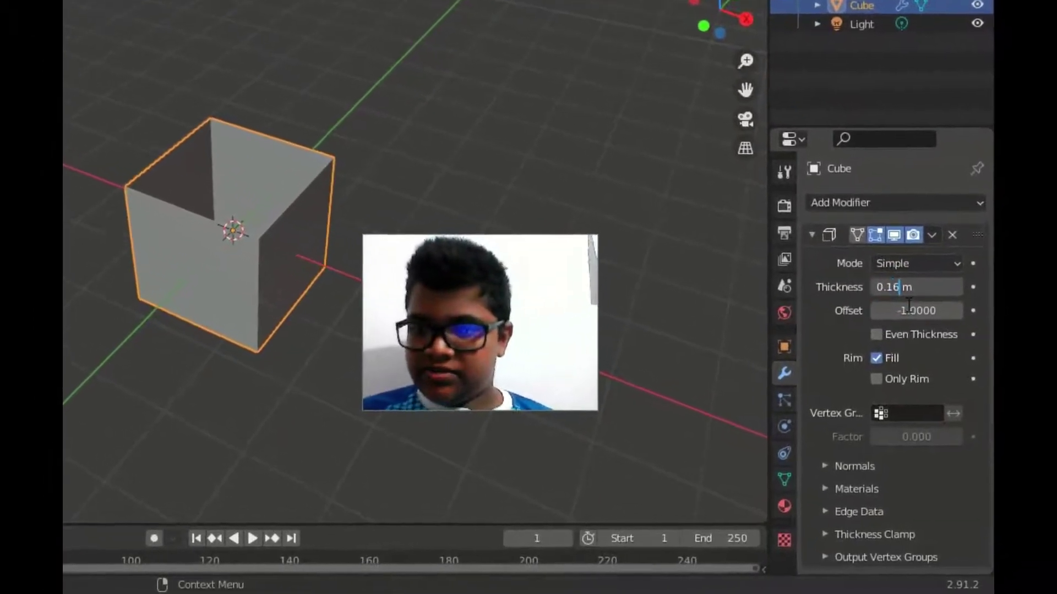
{"action": "key", "text": "Return"}
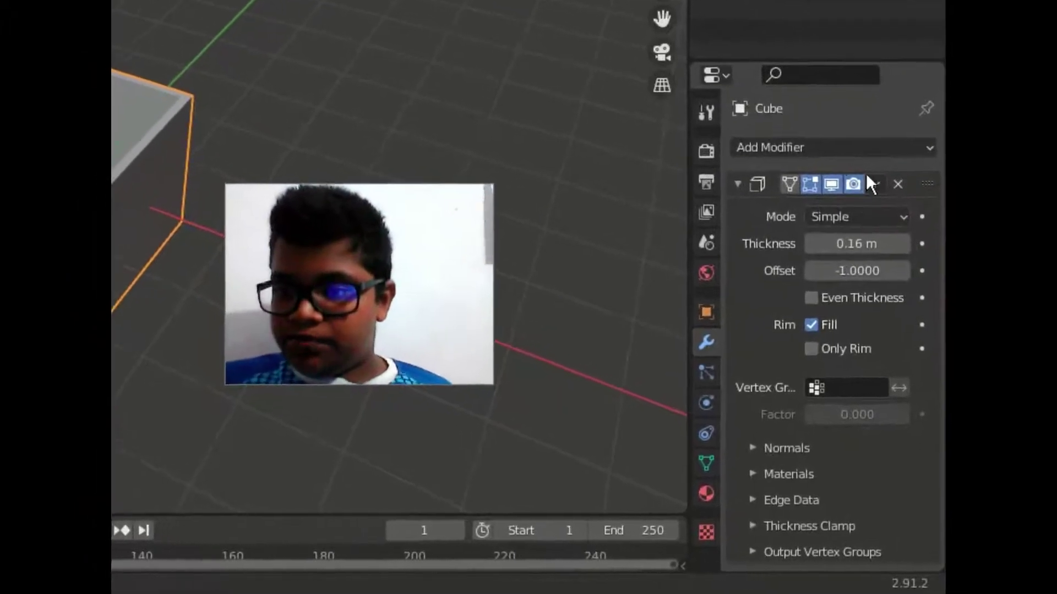
{"action": "left_click", "coordinate": [883, 191]}
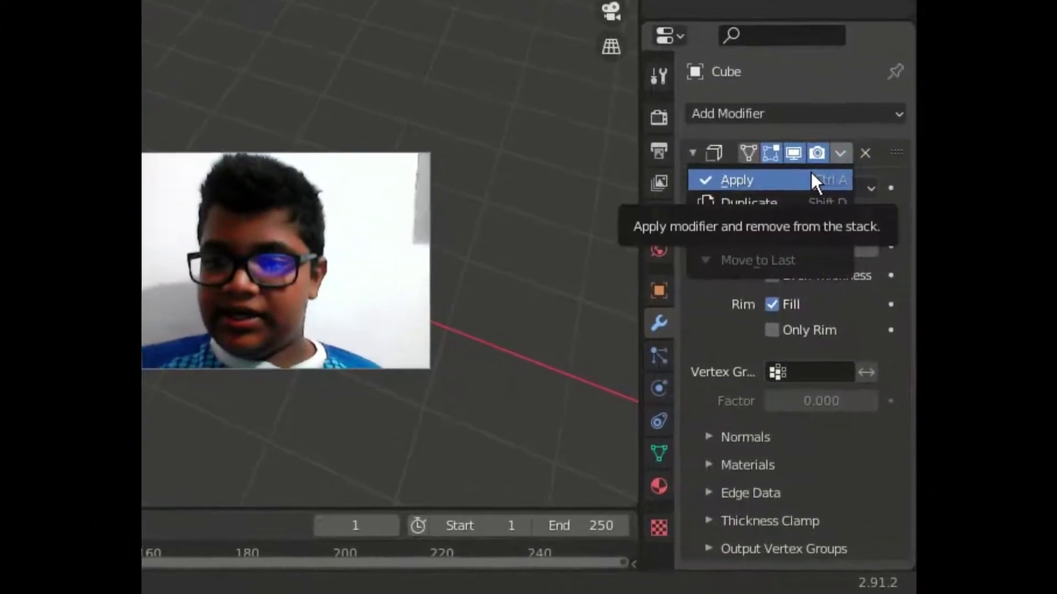
{"action": "left_click", "coordinate": [820, 184]}
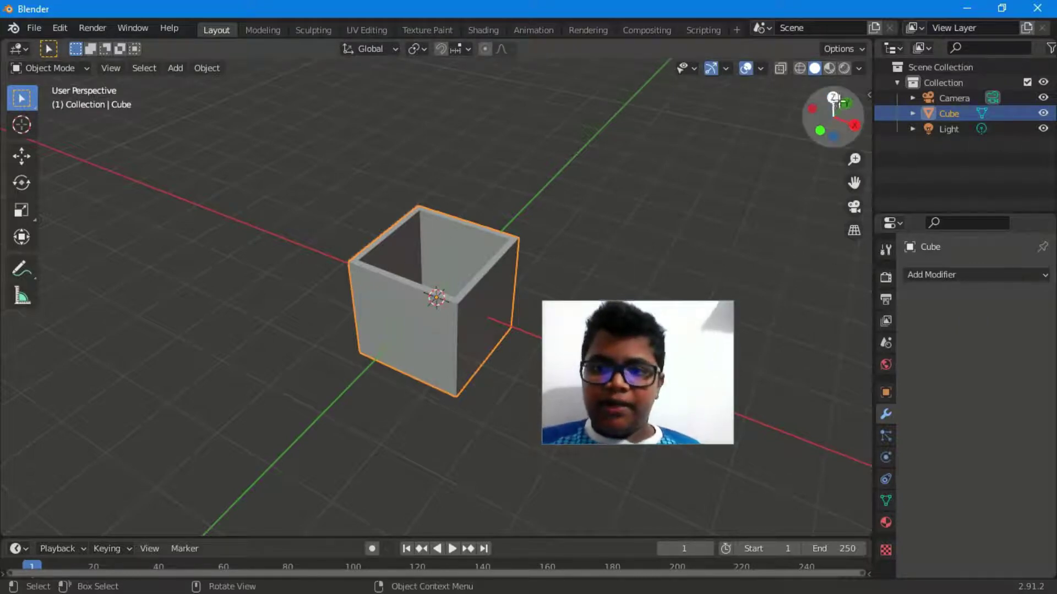
{"action": "left_click_drag", "start_coordinate": [840, 110], "coordinate": [832, 185]}
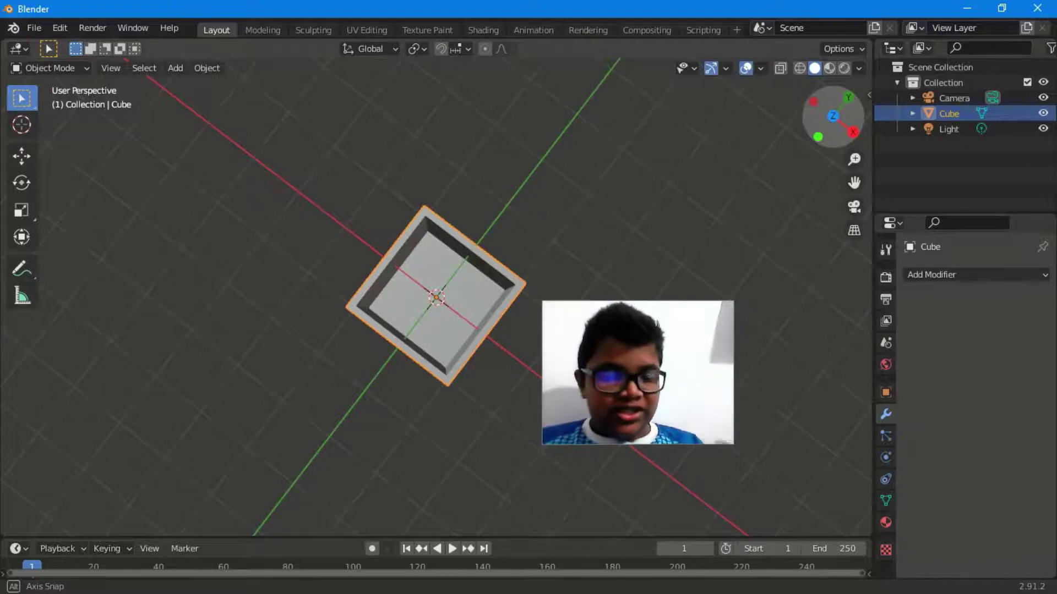
{"action": "left_click_drag", "start_coordinate": [832, 184], "coordinate": [823, 174]}
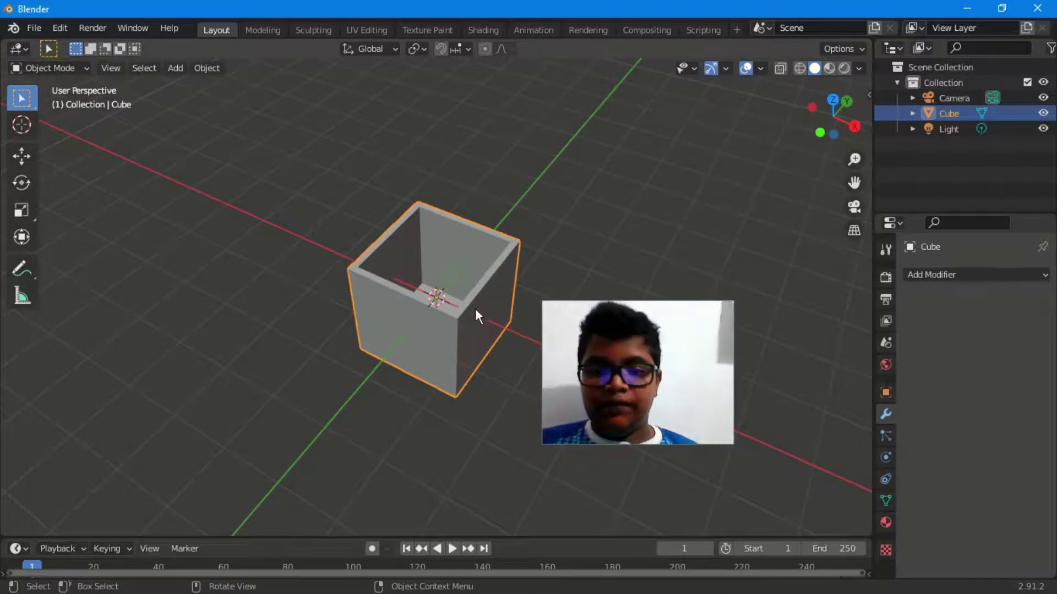
- Re-add Solidify with Even Thickness on and thickness set to 0.16 m
{"action": "key", "text": "ctrl+z"}
{"action": "key", "text": "ctrl+z"}
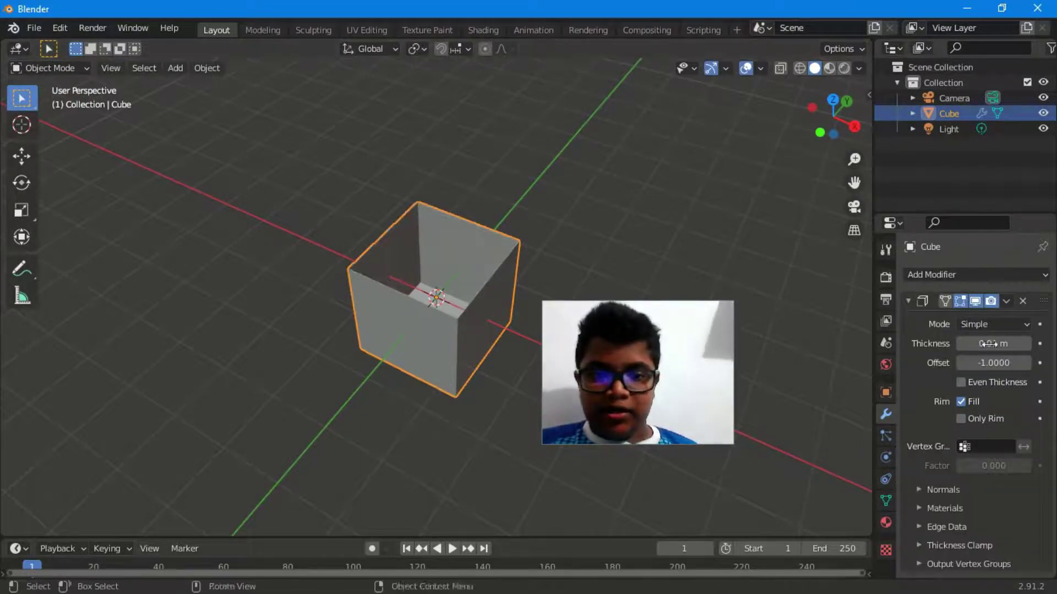
{"action": "left_click", "coordinate": [960, 382]}
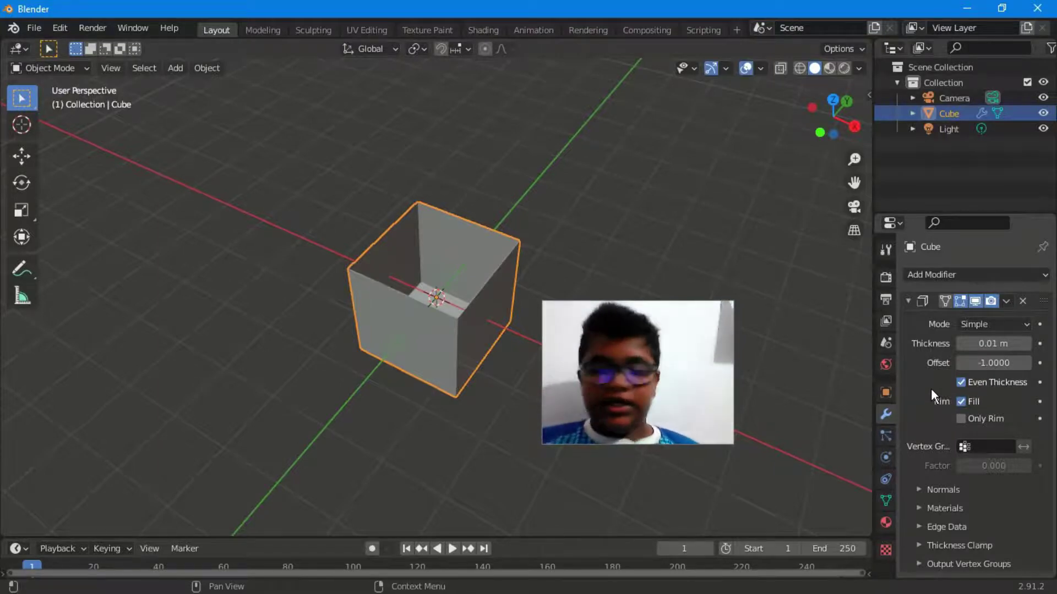
{"action": "left_click", "coordinate": [997, 346]}
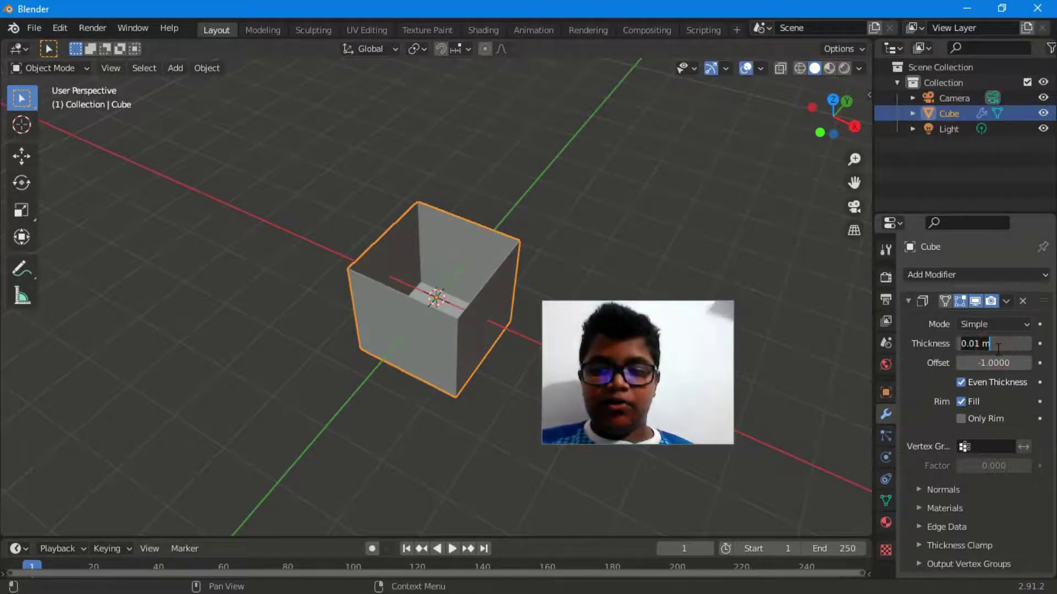
{"action": "key", "text": "BackSpace"}
{"action": "key", "text": "BackSpace"}
{"action": "key", "text": "BackSpace"}
{"action": "key", "text": "BackSpace"}
{"action": "key", "text": "BackSpace"}
{"action": "key", "text": "BackSpace"}
{"action": "type", "text": "0."}
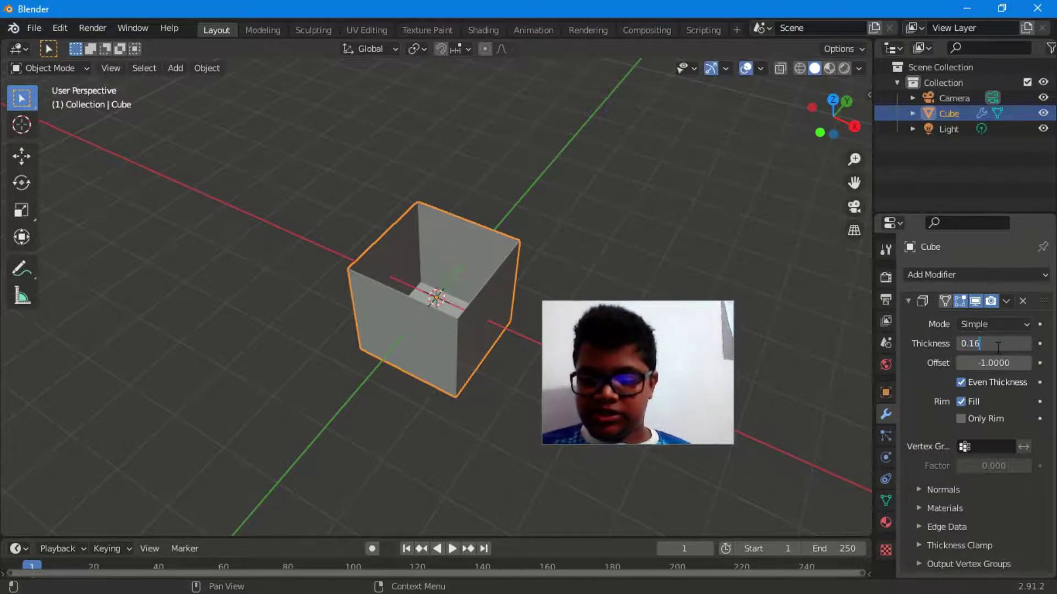
{"action": "key", "text": "Return"}
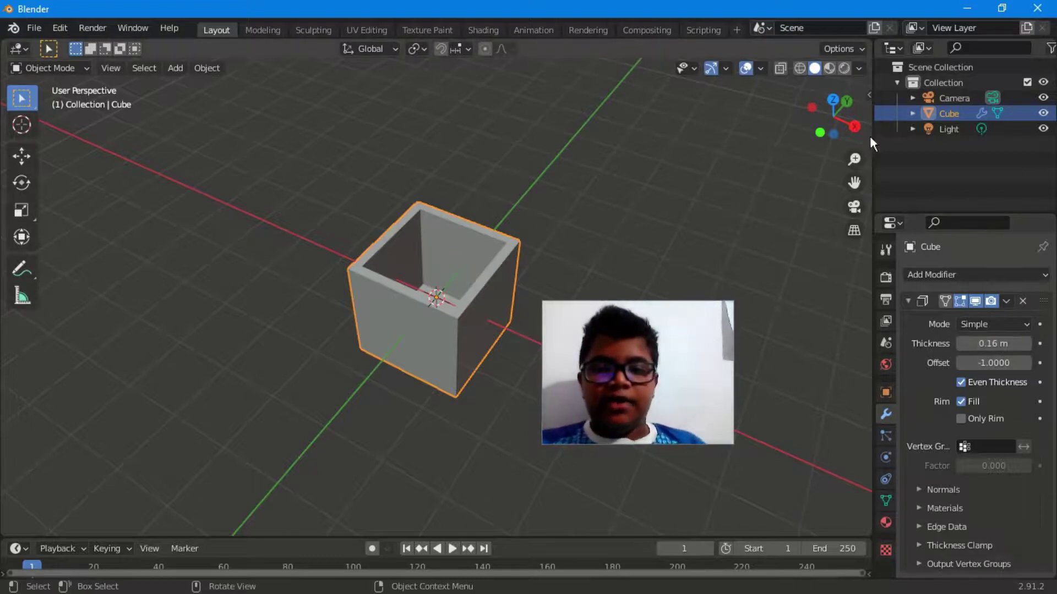
{"action": "left_click_drag", "start_coordinate": [845, 100], "coordinate": [778, 156]}
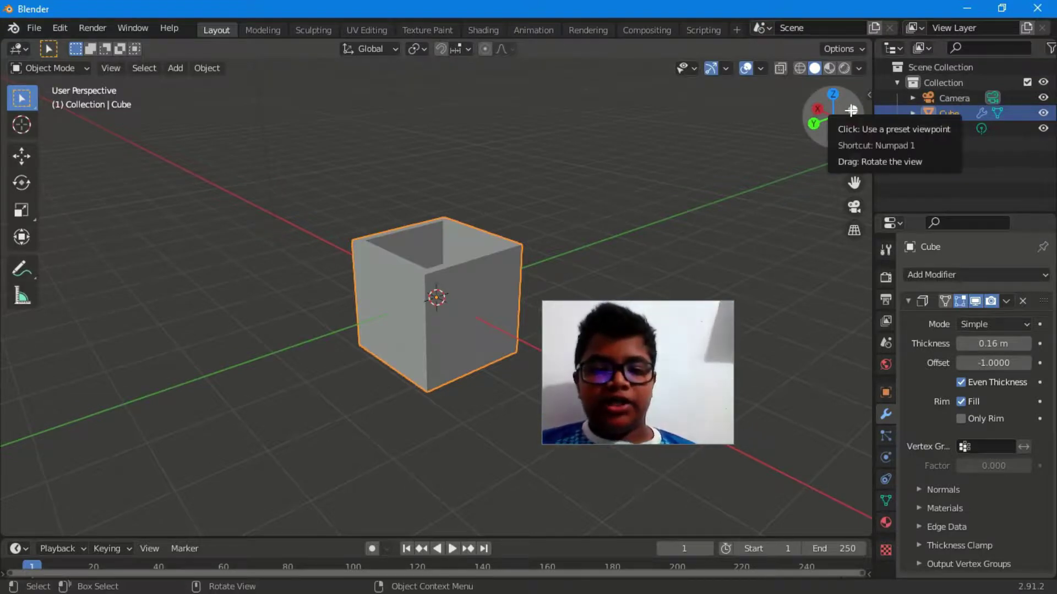
{"action": "left_click_drag", "start_coordinate": [616, 349], "coordinate": [309, 132]}
{"action": "left_click_drag", "start_coordinate": [436, 230], "coordinate": [621, 391]}
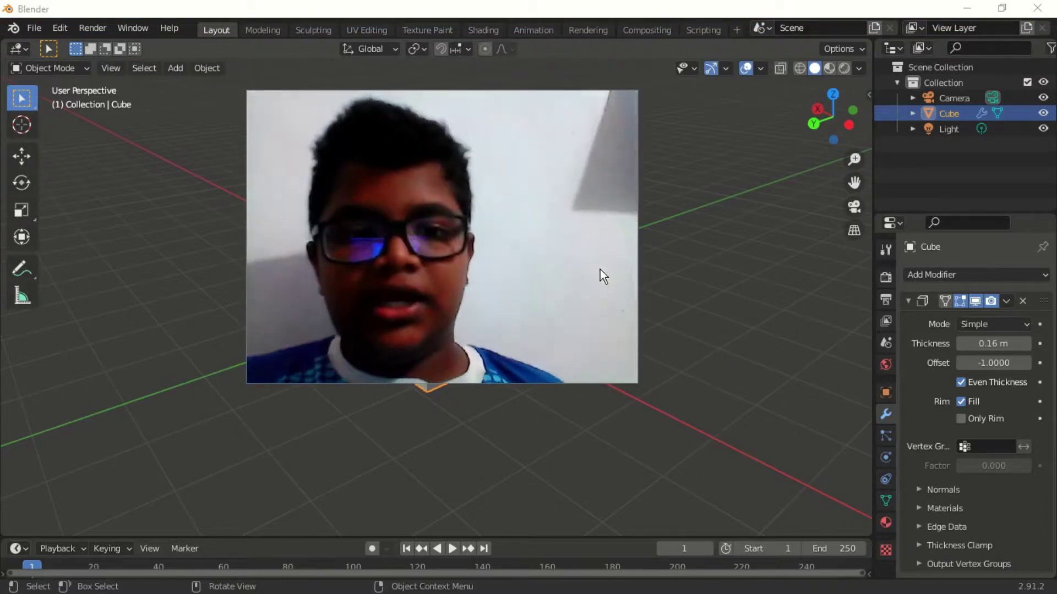